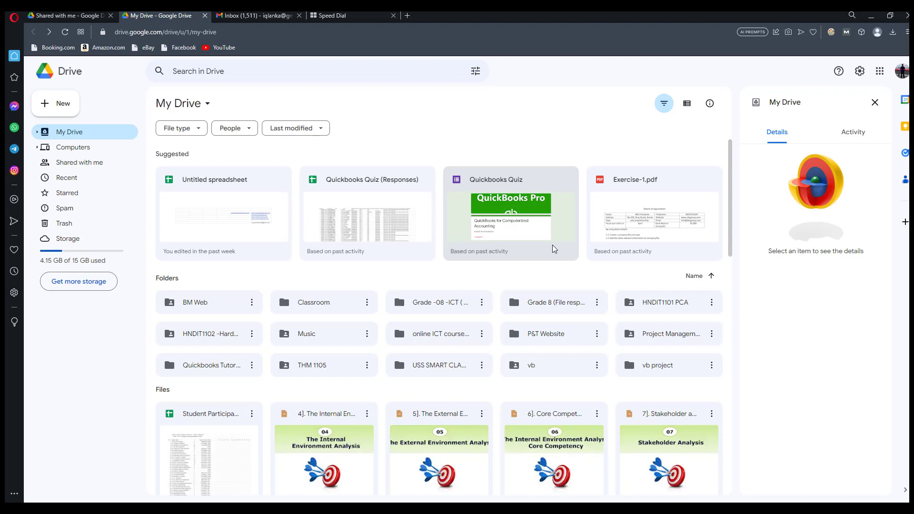
- Add a new folder in My Drive and name it 'Presentation' instead of 'Untitled folder'
{"action": "right_click", "coordinate": [531, 392]}
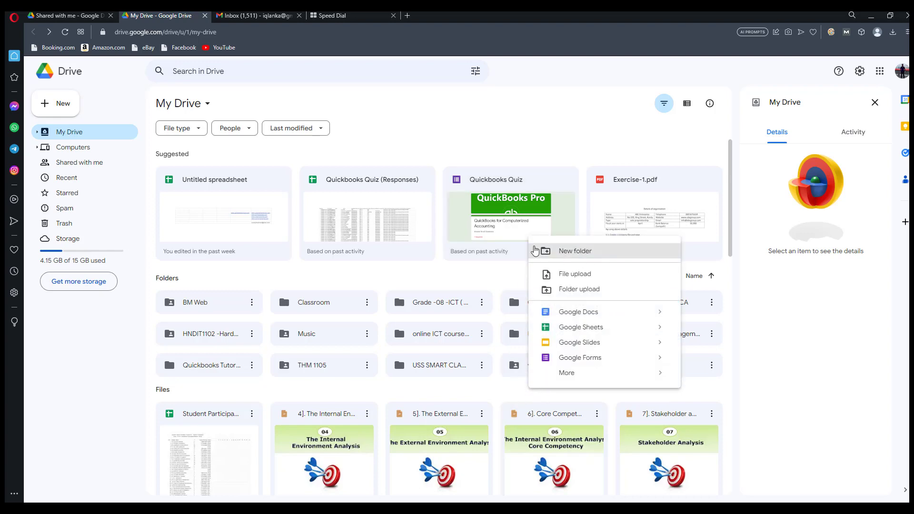
{"action": "left_click", "coordinate": [575, 251]}
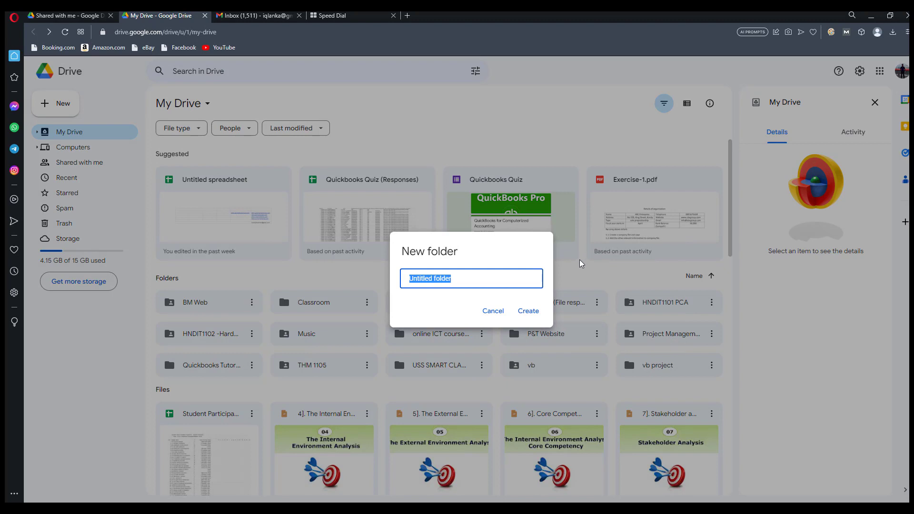
{"action": "key", "text": "BackSpace"}
{"action": "type", "text": "Presentation"}
{"action": "left_click", "coordinate": [527, 310]}
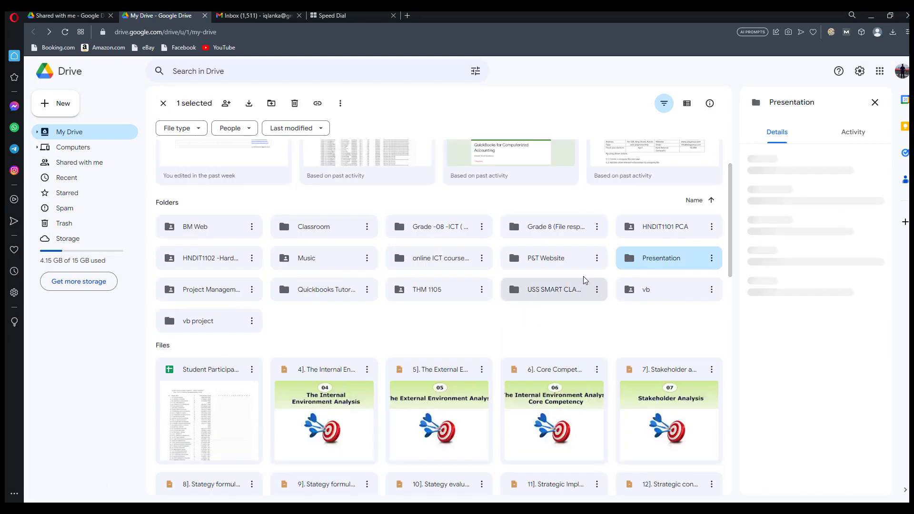
- Set the Presentation folder's colour to the red swatch
{"action": "left_click", "coordinate": [712, 258]}
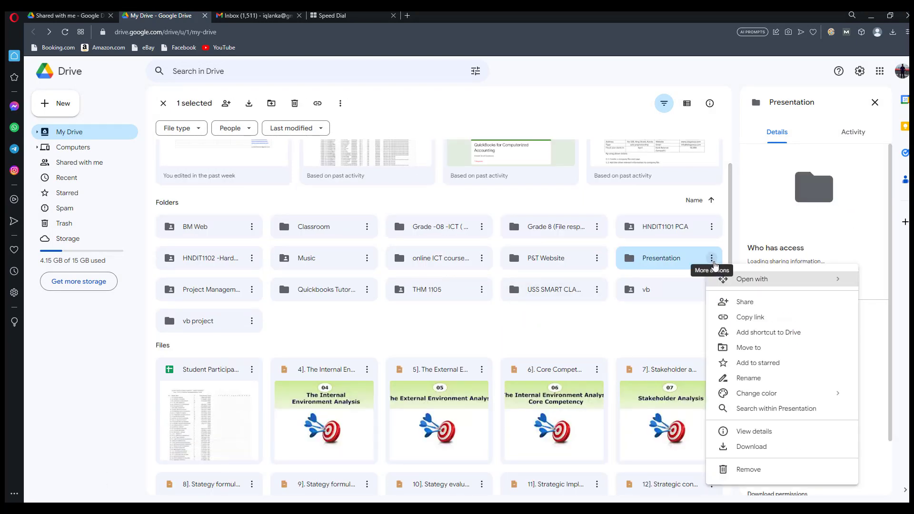
{"action": "mouse_move", "coordinate": [809, 393]}
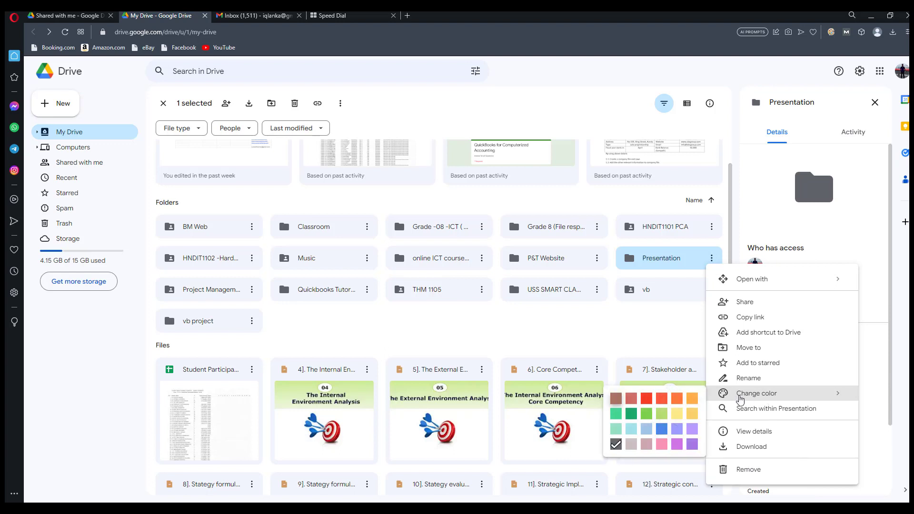
{"action": "left_click", "coordinate": [647, 399]}
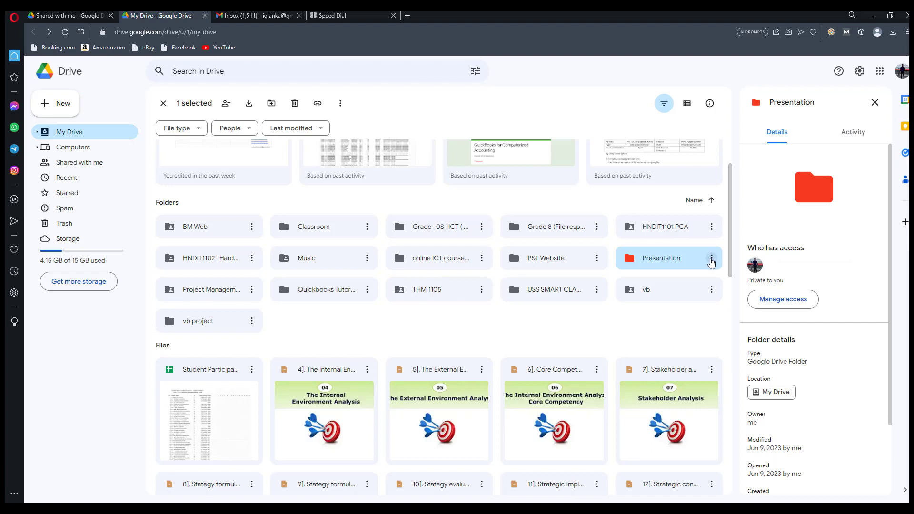
{"action": "left_click", "coordinate": [712, 260]}
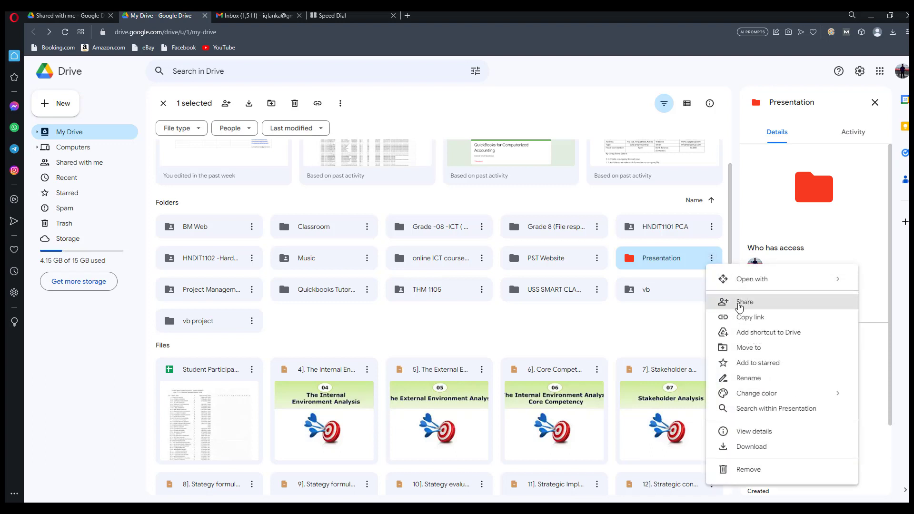
- Share Presentation with the other account as Editor and send the notification invite
{"action": "left_click", "coordinate": [739, 305]}
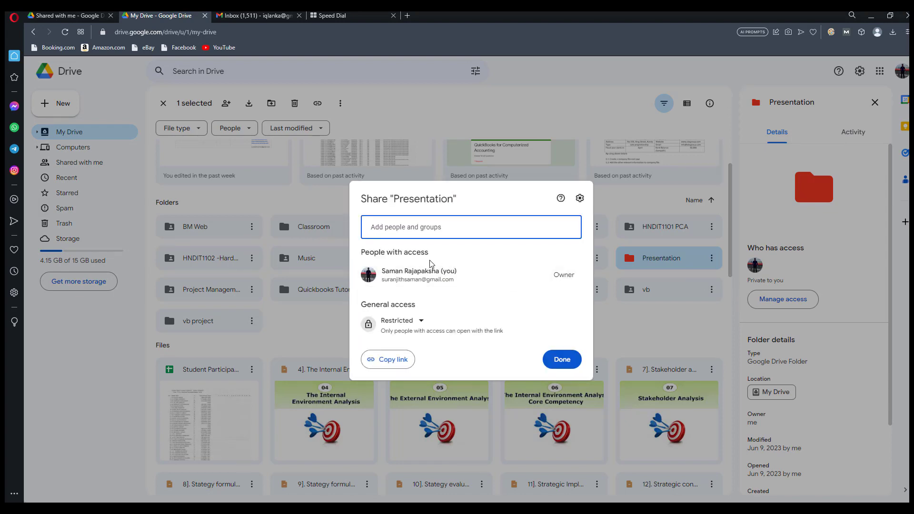
{"action": "left_click", "coordinate": [424, 227]}
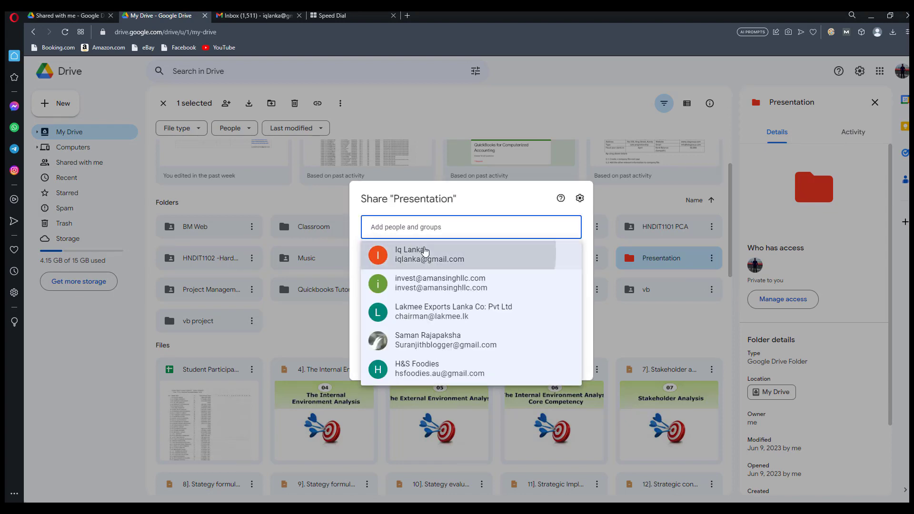
{"action": "left_click", "coordinate": [423, 251]}
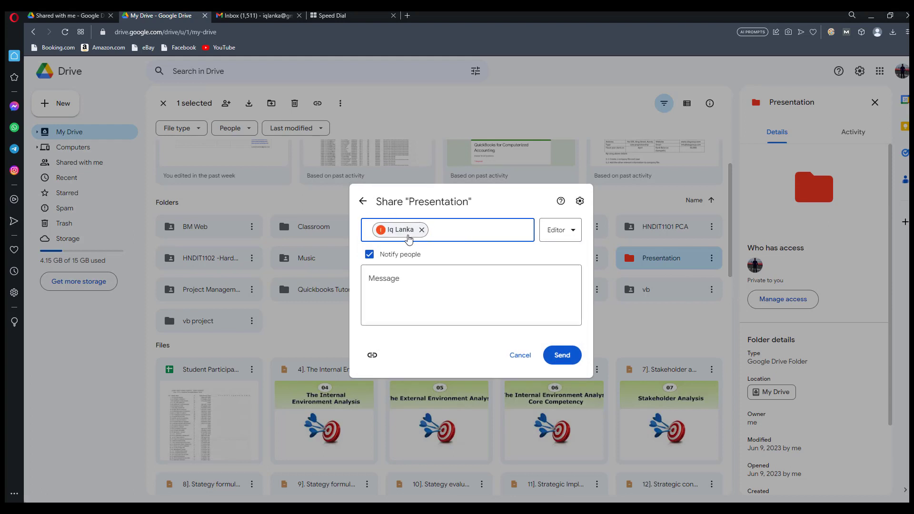
{"action": "mouse_move", "coordinate": [404, 242]}
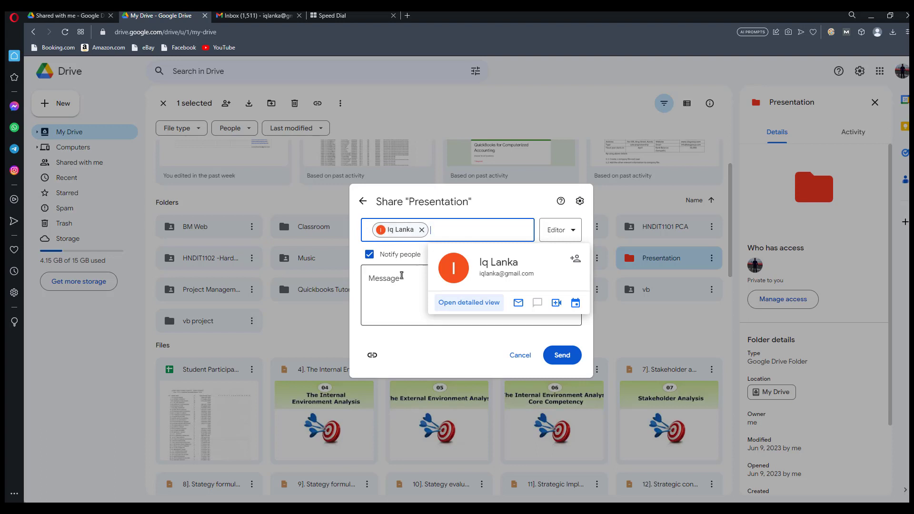
{"action": "left_click", "coordinate": [400, 281]}
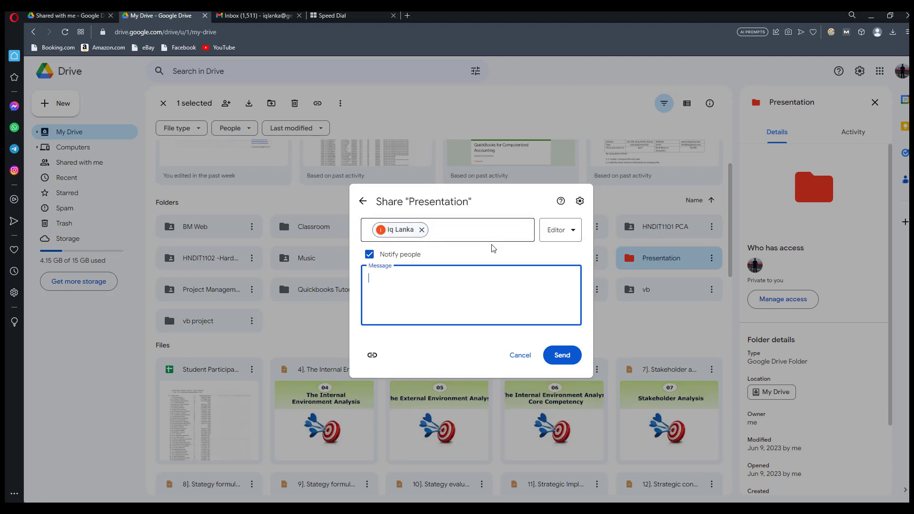
{"action": "left_click", "coordinate": [575, 233]}
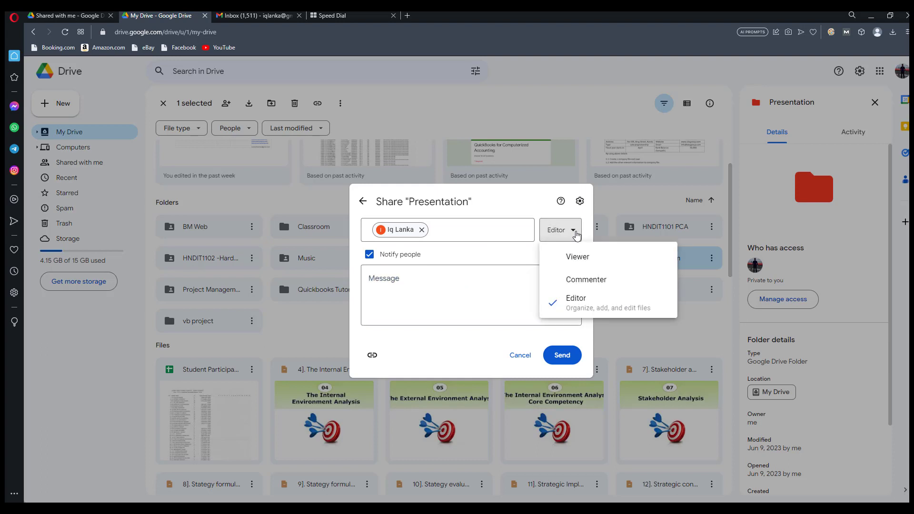
{"action": "left_click", "coordinate": [576, 234]}
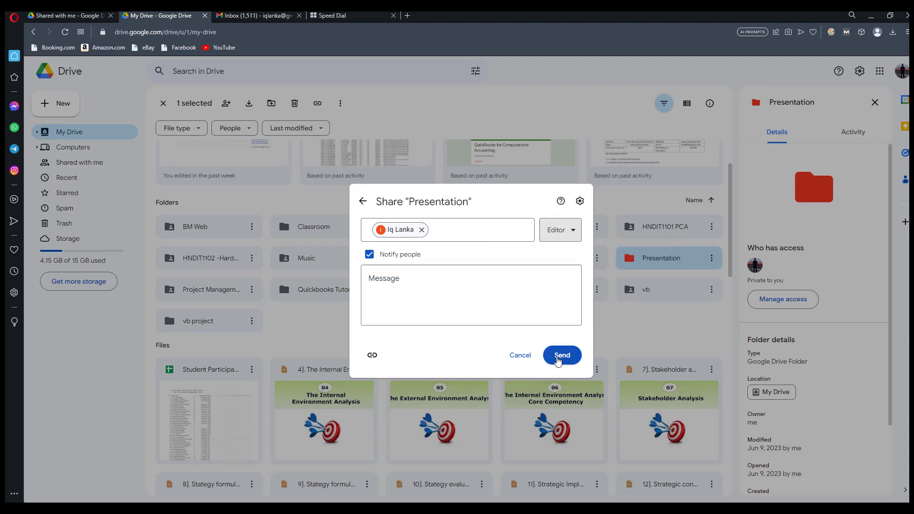
{"action": "left_click", "coordinate": [560, 361]}
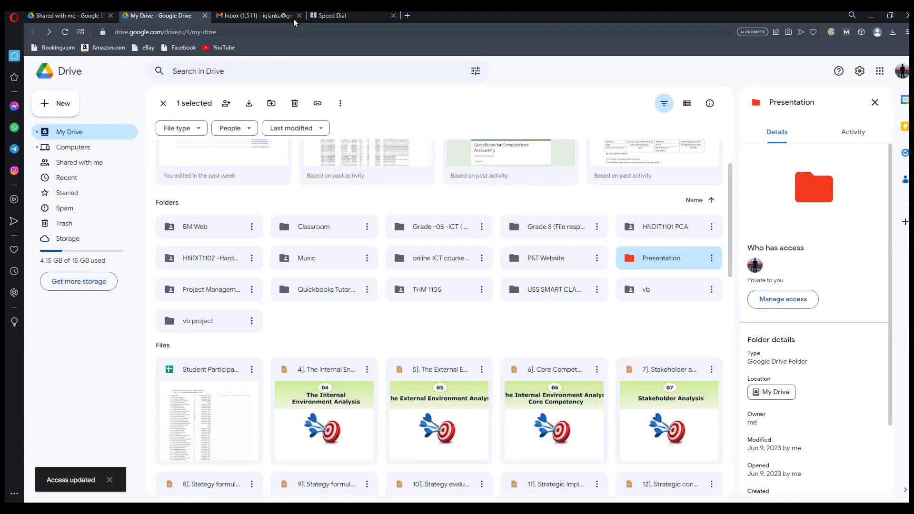
- In the receiving inbox, open the 'Folder shared with you' email and launch Presentation
{"action": "left_click", "coordinate": [276, 16]}
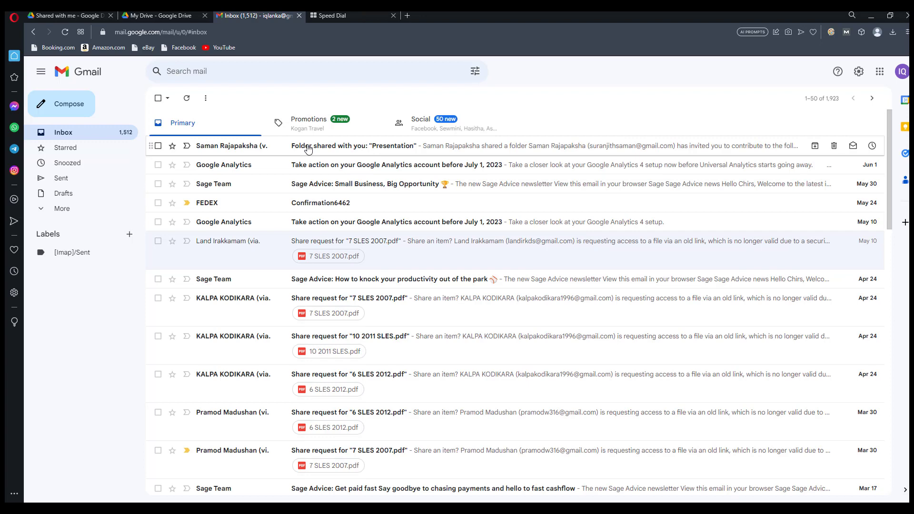
{"action": "left_click", "coordinate": [308, 150]}
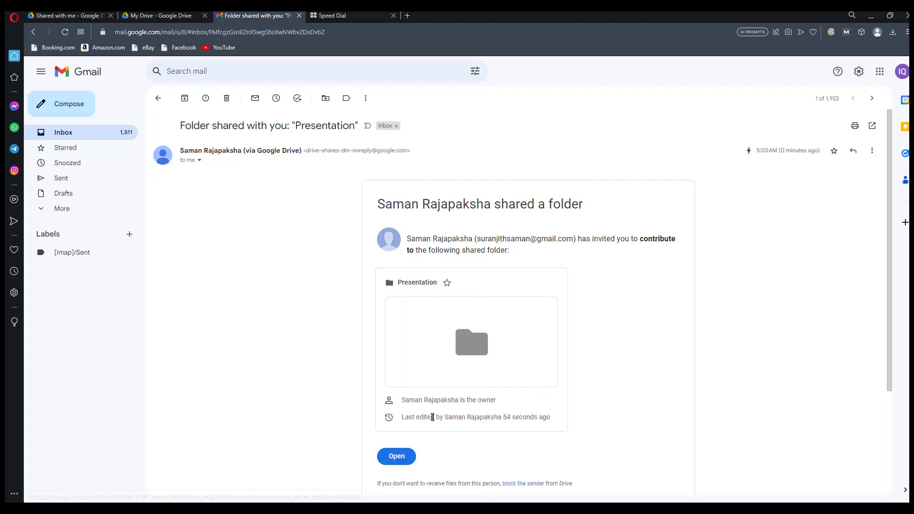
{"action": "left_click", "coordinate": [399, 459]}
- Open the folder as the receiving account and list its Shared with me items
{"action": "left_click", "coordinate": [785, 187]}
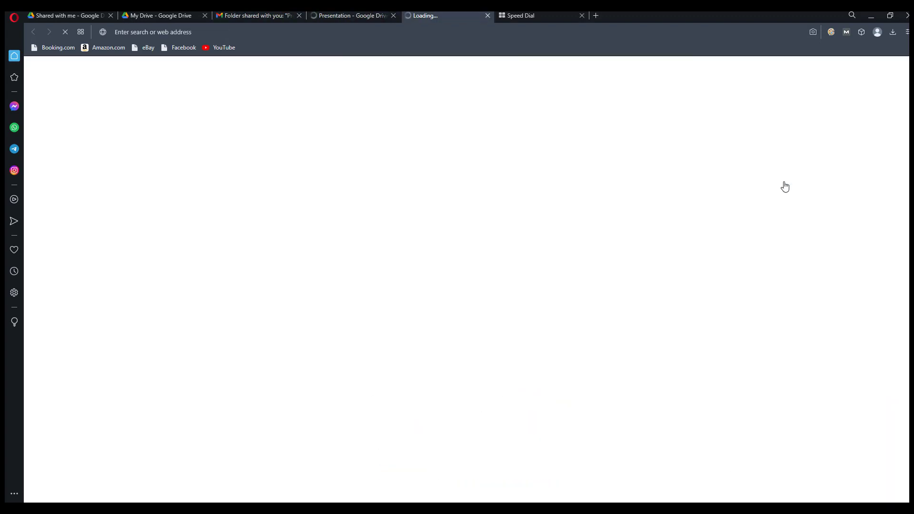
{"action": "left_click", "coordinate": [392, 17]}
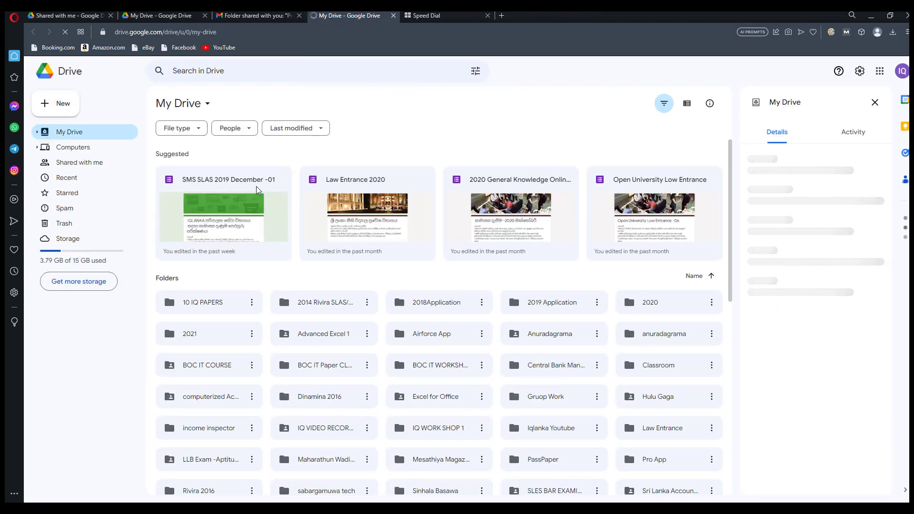
{"action": "left_click", "coordinate": [98, 166]}
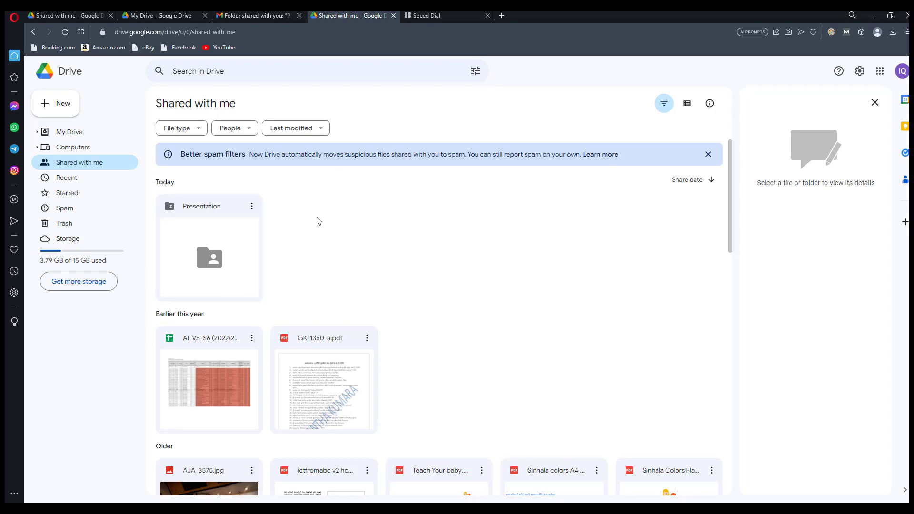
- Back in the original owner's Drive, open the Presentation folder's details and sharing settings
{"action": "left_click", "coordinate": [248, 17]}
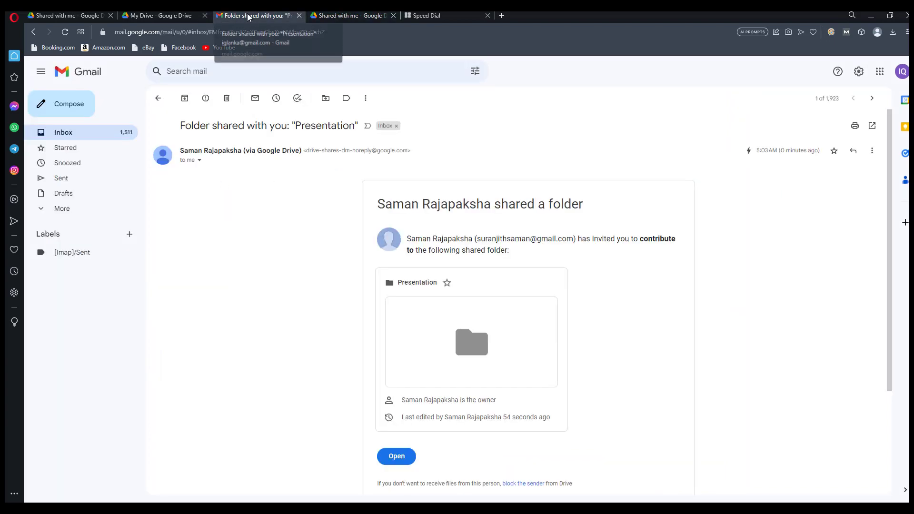
{"action": "left_click", "coordinate": [161, 16]}
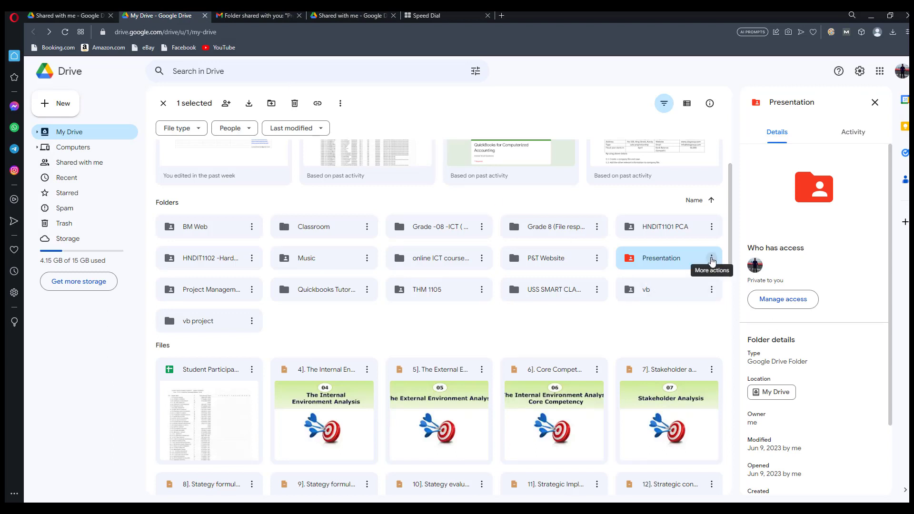
{"action": "left_click", "coordinate": [712, 259]}
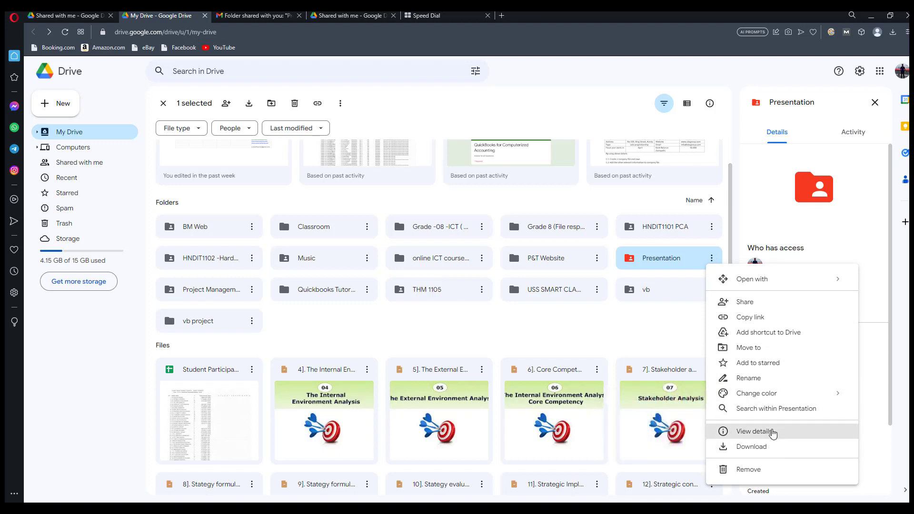
{"action": "left_click", "coordinate": [772, 433]}
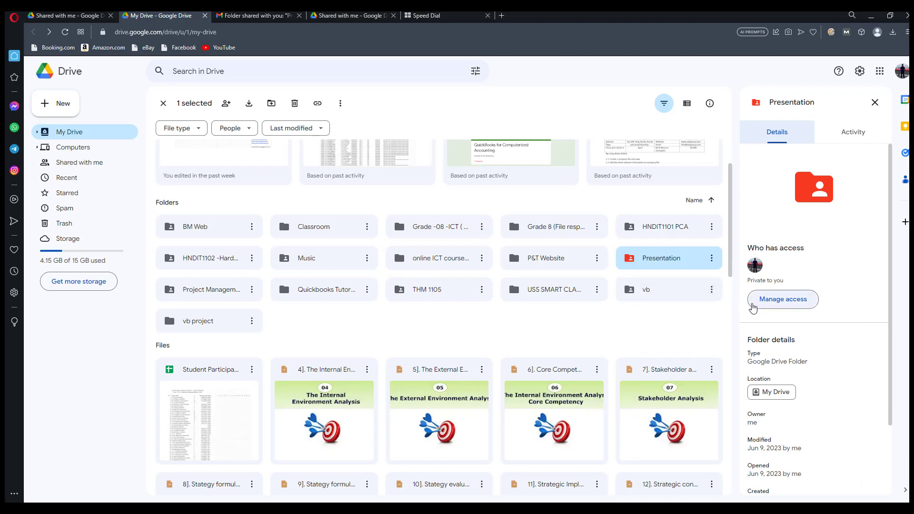
{"action": "left_click", "coordinate": [779, 301]}
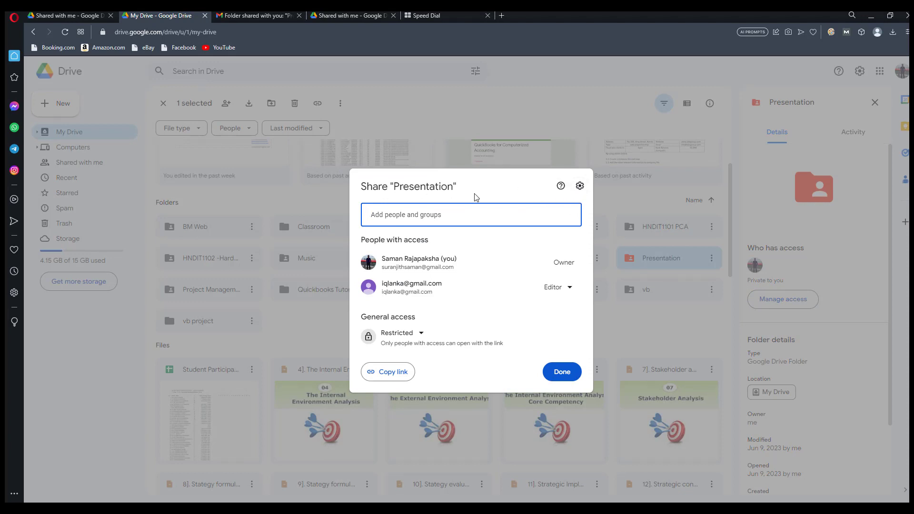
{"action": "left_click", "coordinate": [579, 186]}
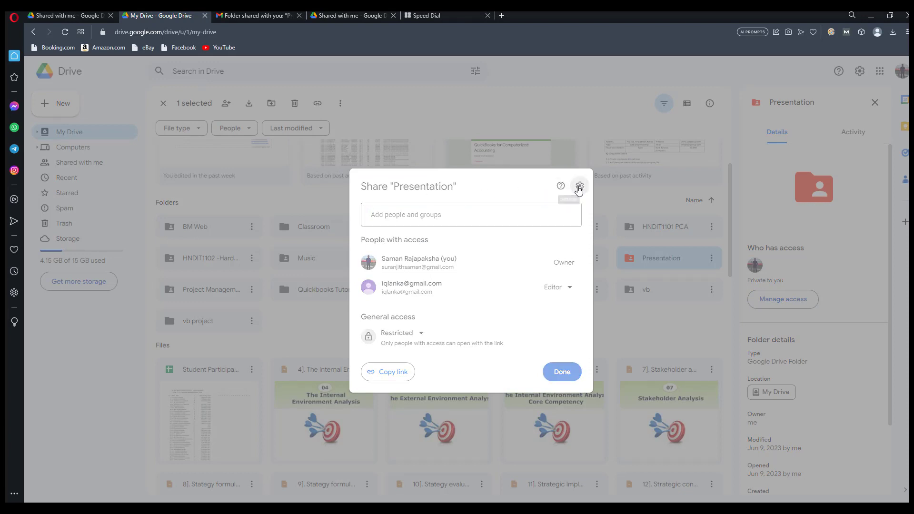
{"action": "left_click", "coordinate": [363, 261]}
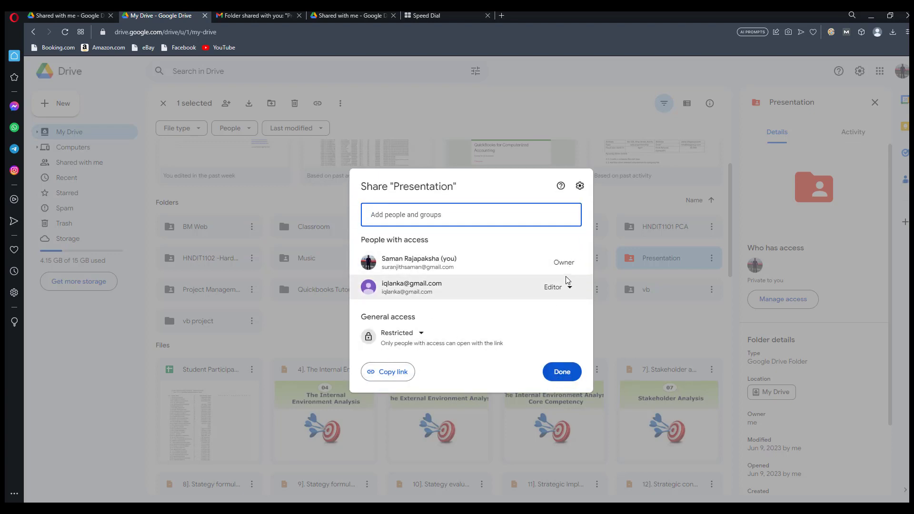
- Choose Transfer ownership for the other account and send the ownership invitation
{"action": "left_click", "coordinate": [571, 288]}
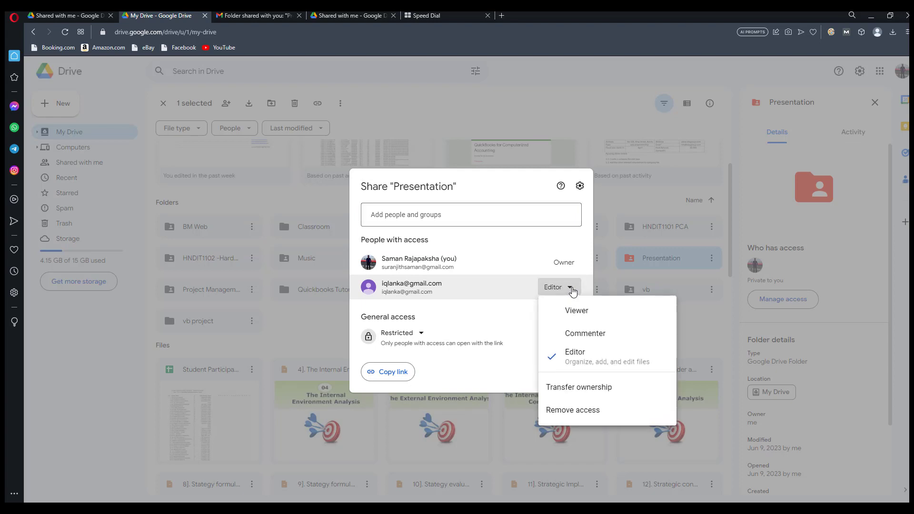
{"action": "mouse_move", "coordinate": [393, 287]}
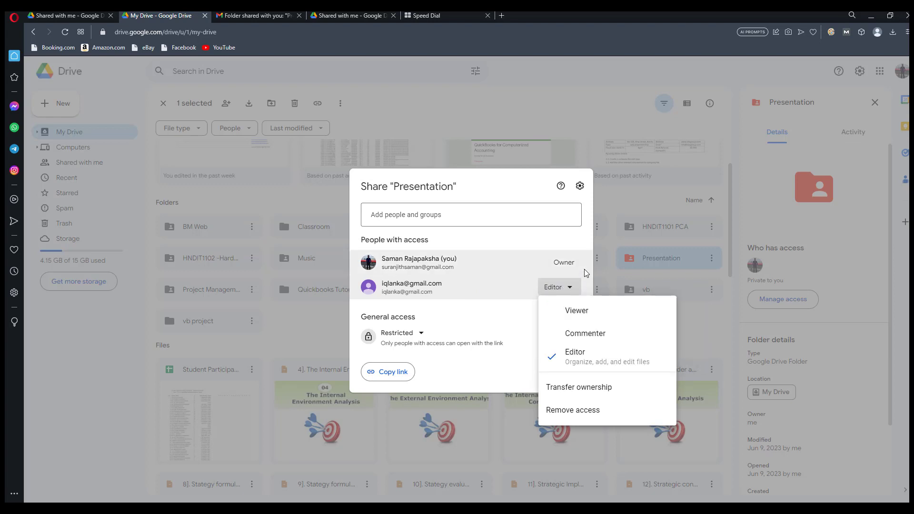
{"action": "left_click", "coordinate": [569, 288]}
{"action": "left_click", "coordinate": [570, 288]}
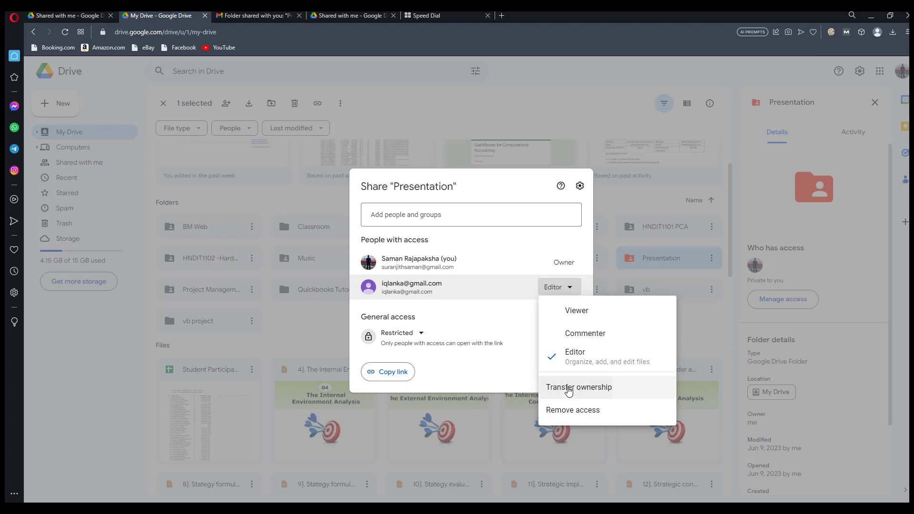
{"action": "left_click", "coordinate": [570, 389]}
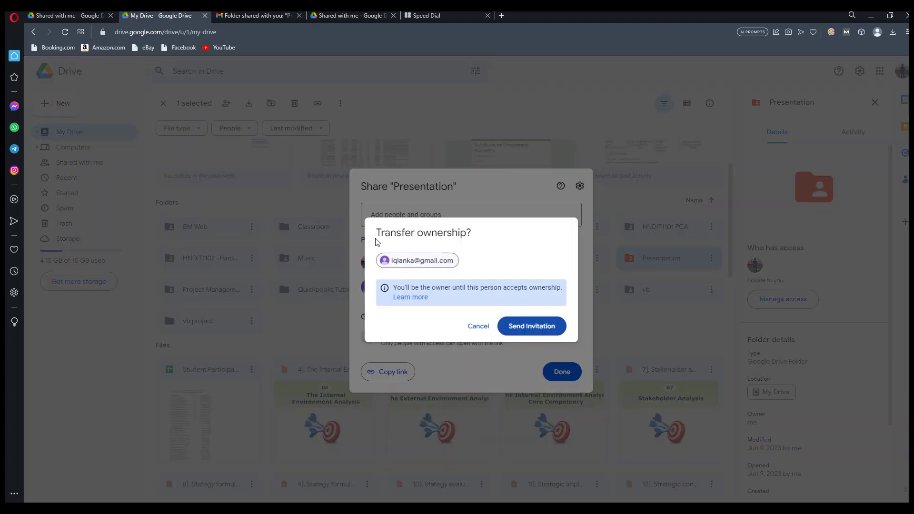
{"action": "left_click", "coordinate": [523, 328]}
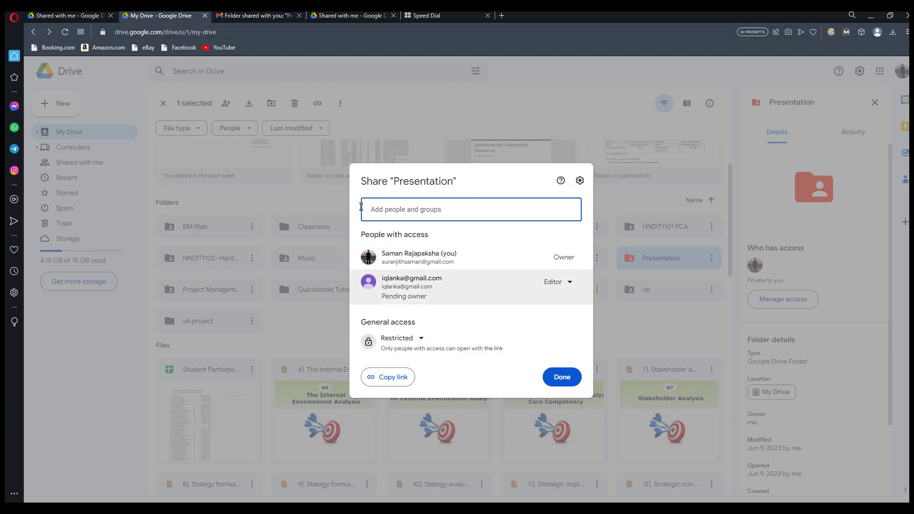
- Accept the 'Invitation to own: Presentation' email in the other account's Gmail
{"action": "left_click", "coordinate": [267, 18]}
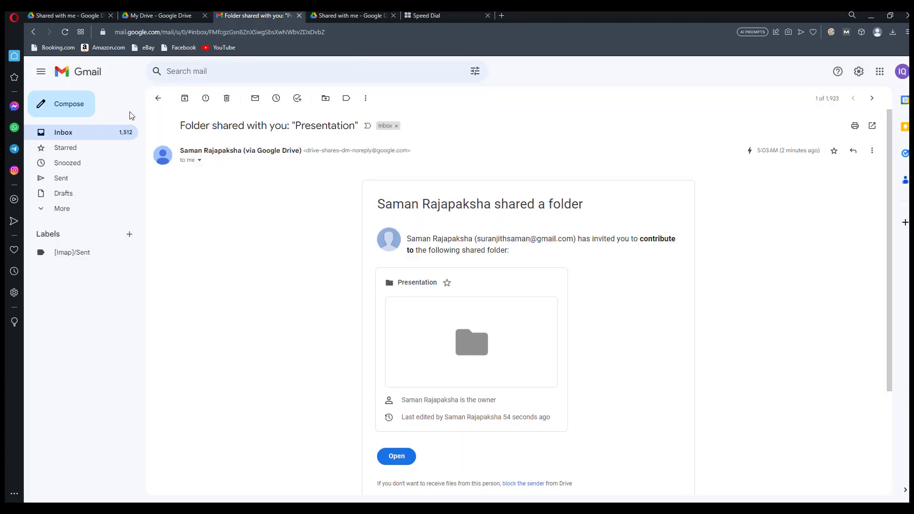
{"action": "left_click", "coordinate": [73, 138]}
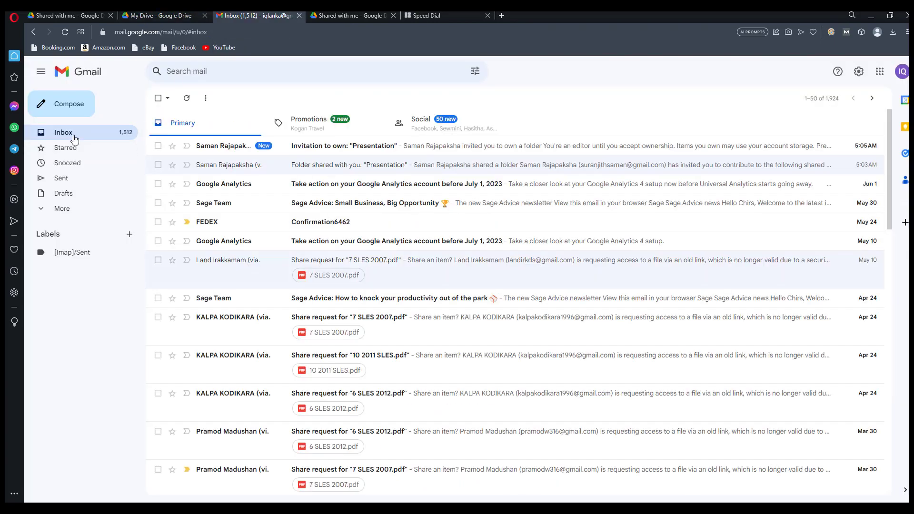
{"action": "left_click", "coordinate": [345, 148]}
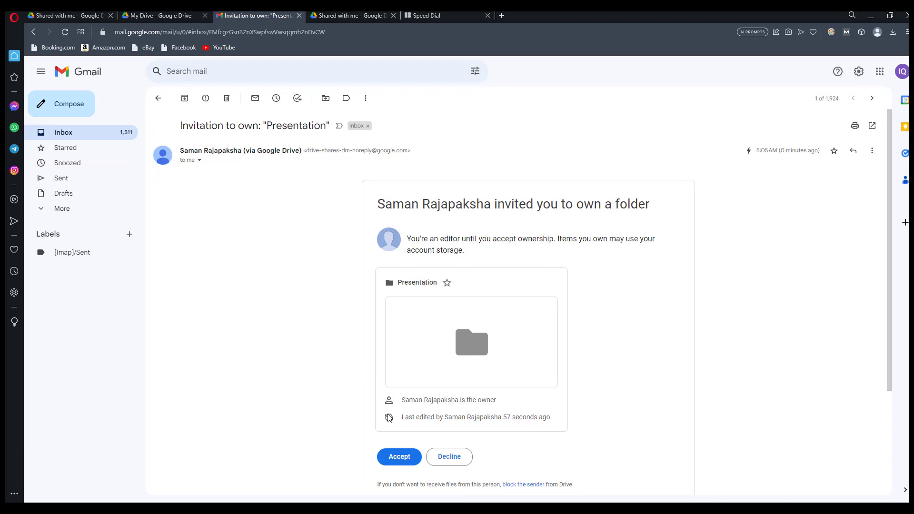
{"action": "left_click", "coordinate": [400, 457]}
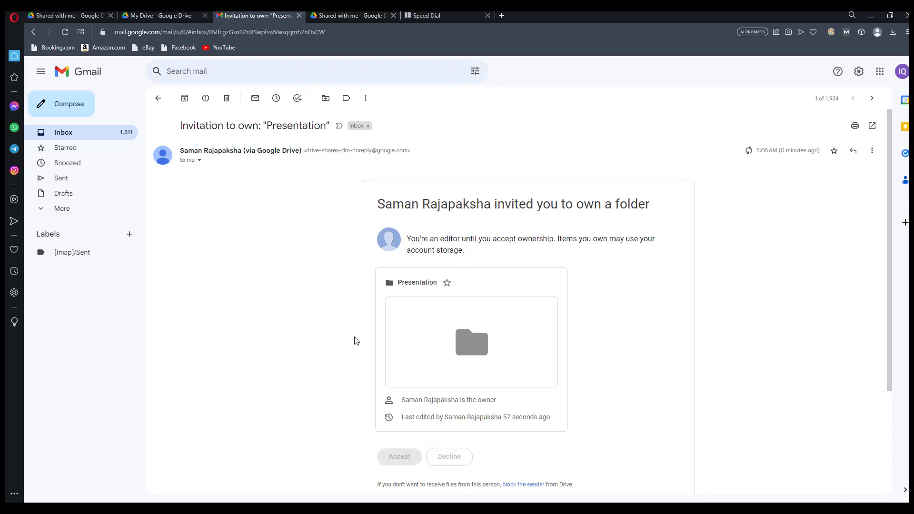
{"action": "left_click", "coordinate": [157, 15]}
{"action": "left_click", "coordinate": [328, 16]}
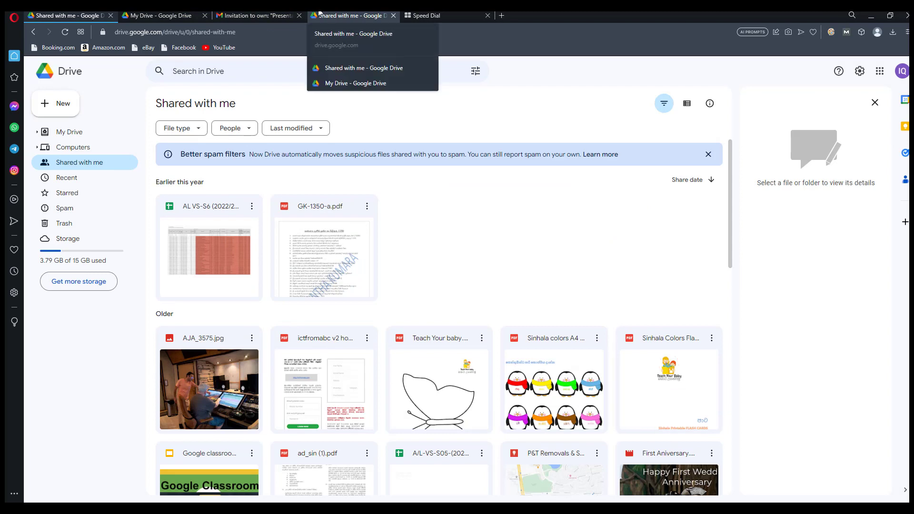
- Open Presentation from the new owner's My Drive to confirm ownership, then return to the original account
{"action": "left_click", "coordinate": [76, 137]}
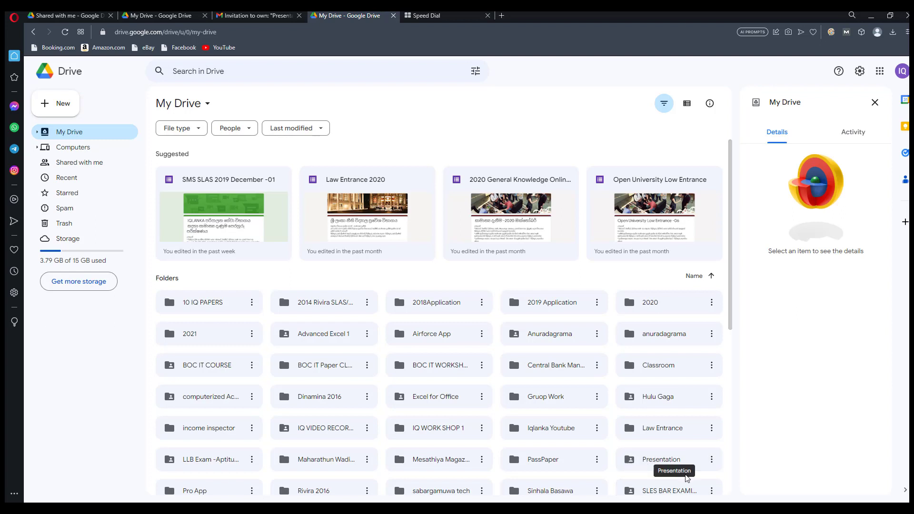
{"action": "left_click", "coordinate": [712, 460]}
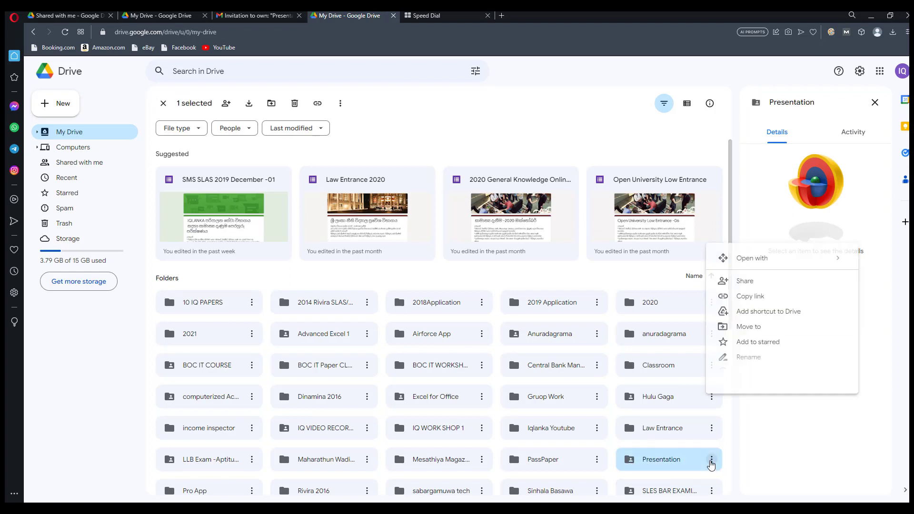
{"action": "double_click", "coordinate": [663, 460]}
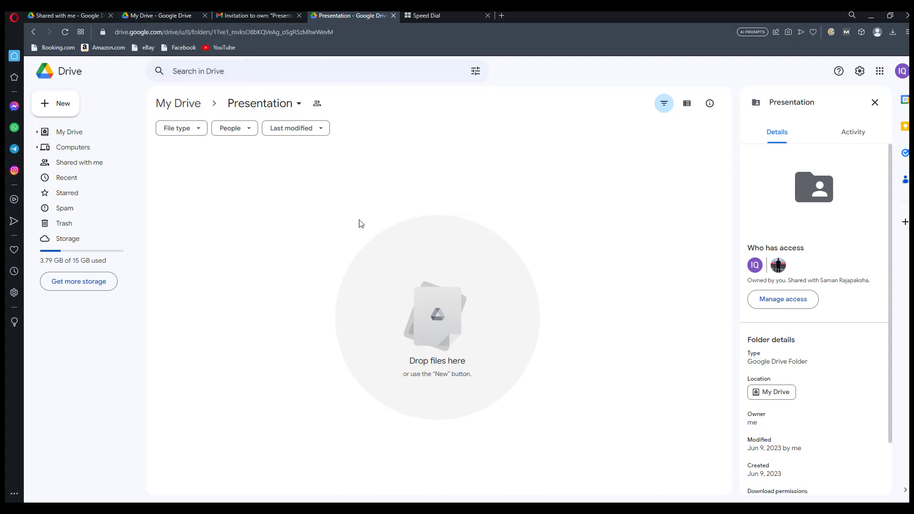
{"action": "left_click", "coordinate": [150, 16]}
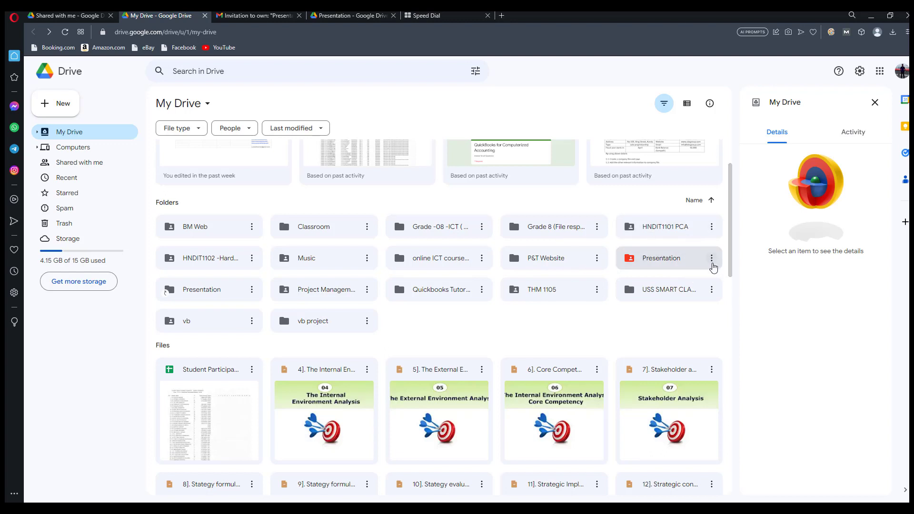
- Reload the original account's My Drive and open the Presentation folder's Share dialog
{"action": "left_click", "coordinate": [713, 265]}
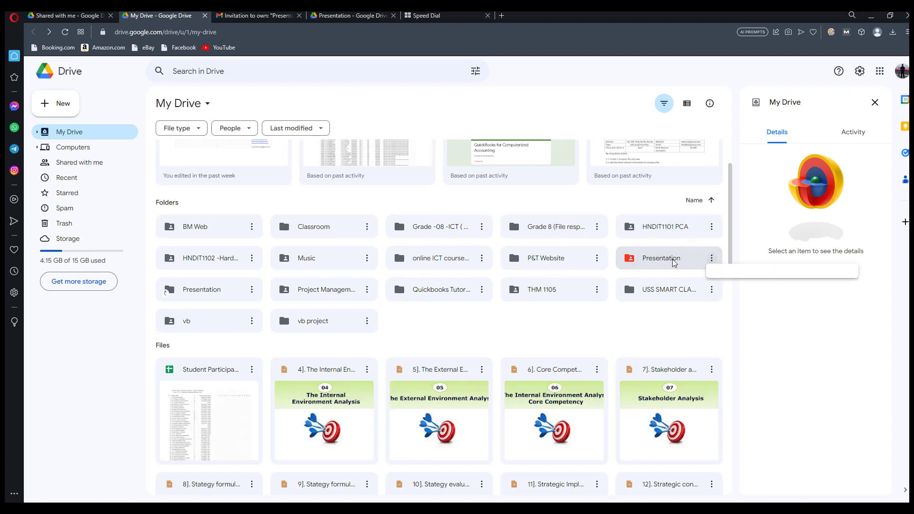
{"action": "left_click", "coordinate": [243, 36]}
{"action": "key", "text": "Return"}
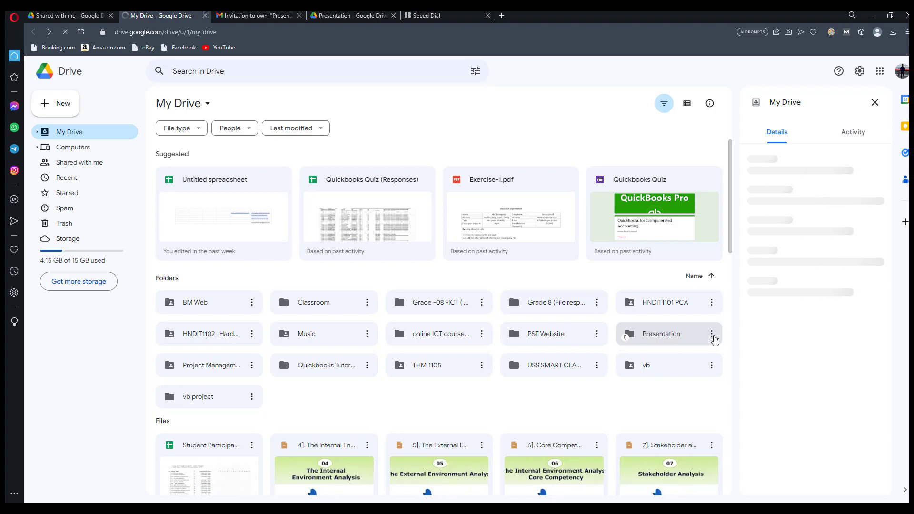
{"action": "left_click", "coordinate": [713, 335]}
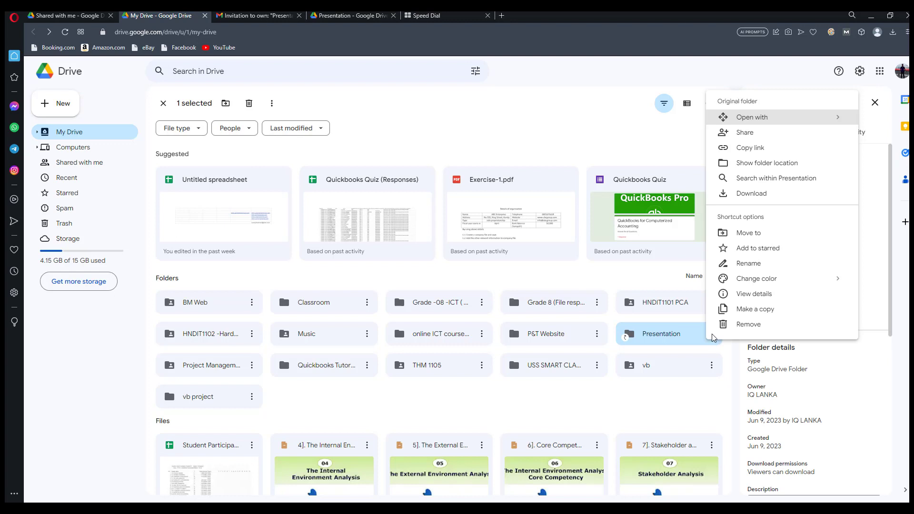
{"action": "left_click", "coordinate": [737, 133]}
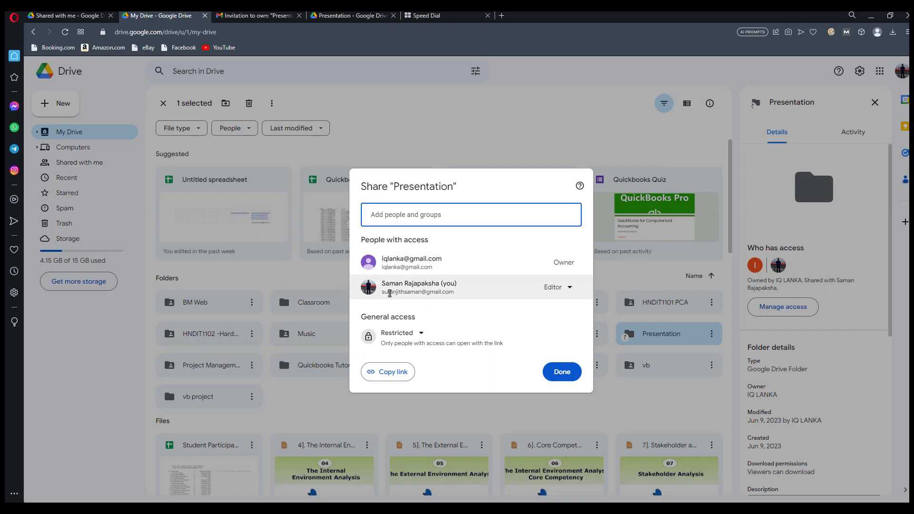
- Remove the original account's own access to Presentation, saving and confirming the change
{"action": "mouse_move", "coordinate": [390, 292]}
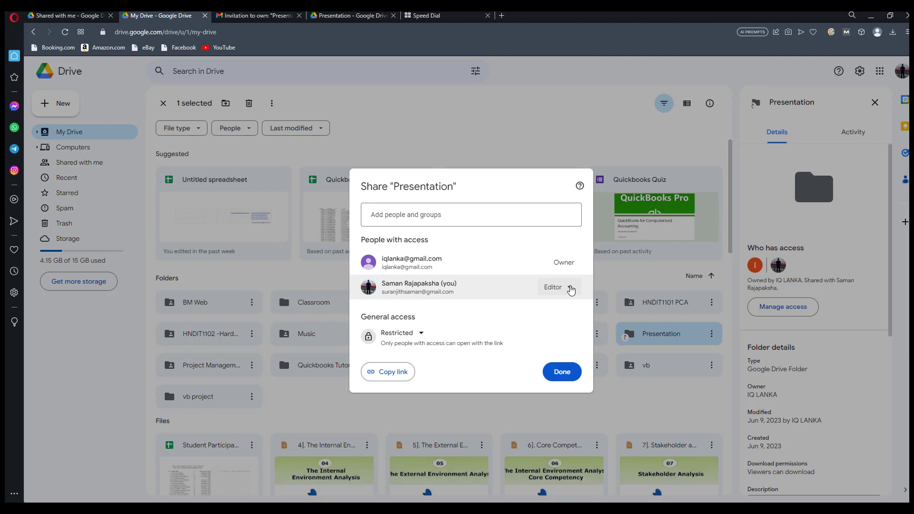
{"action": "left_click", "coordinate": [570, 287]}
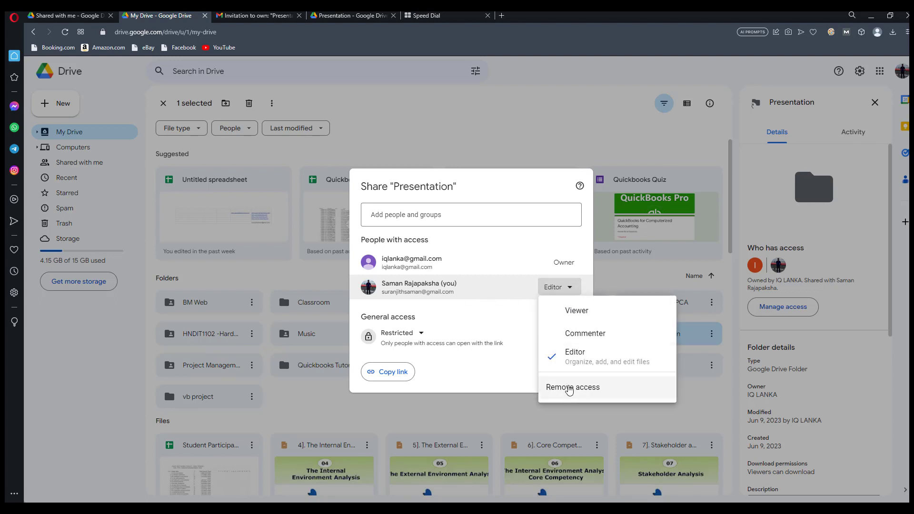
{"action": "left_click", "coordinate": [571, 386]}
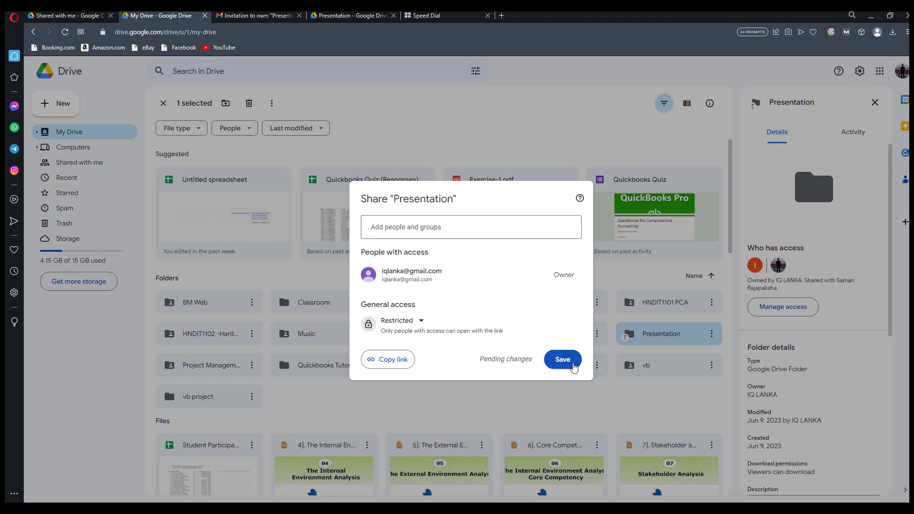
{"action": "left_click", "coordinate": [569, 360]}
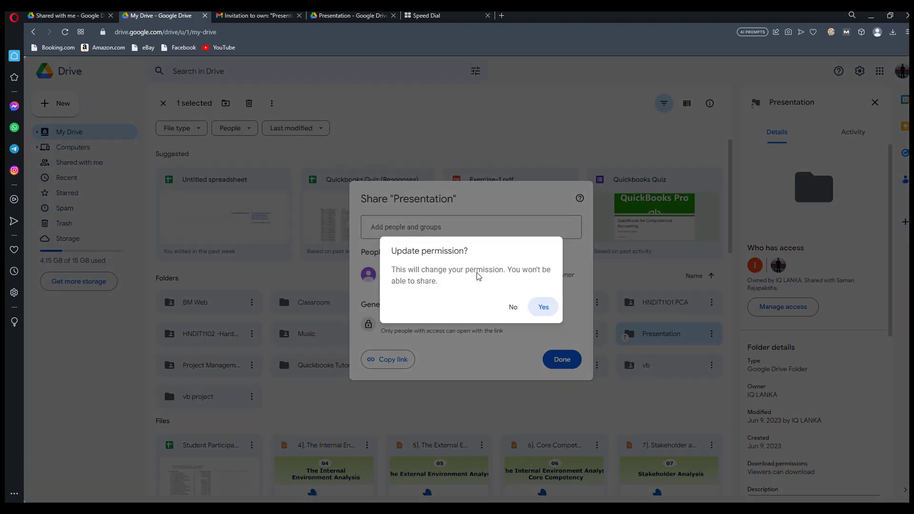
{"action": "left_click", "coordinate": [543, 308]}
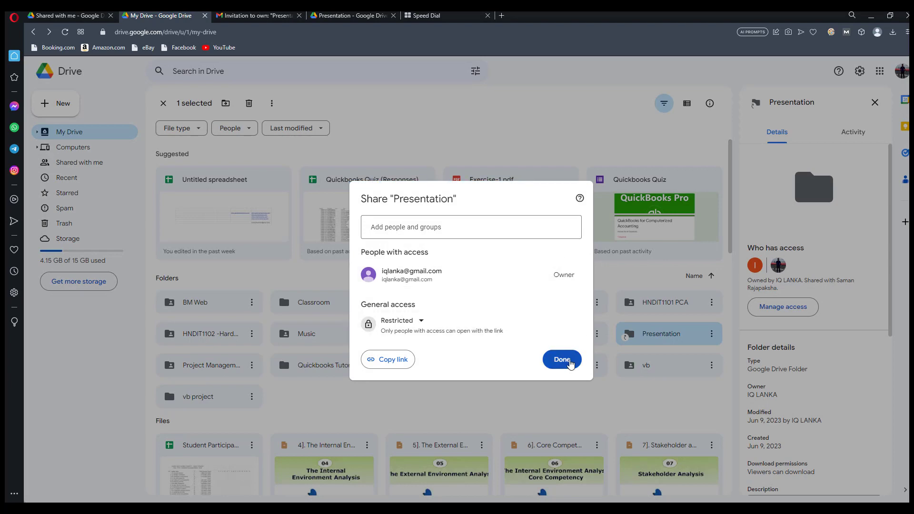
- Remove the leftover Presentation shortcut from the original account's My Drive
{"action": "left_click", "coordinate": [564, 360]}
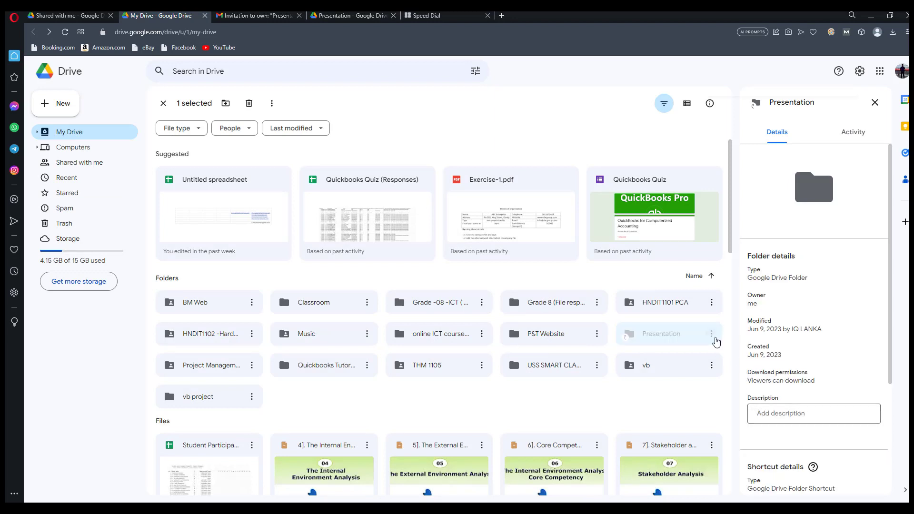
{"action": "left_click", "coordinate": [715, 339]}
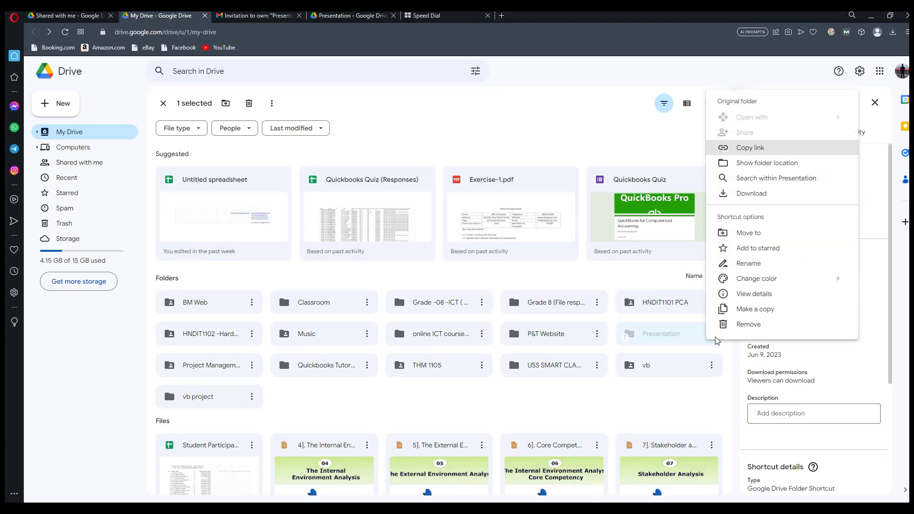
{"action": "left_click", "coordinate": [767, 329]}
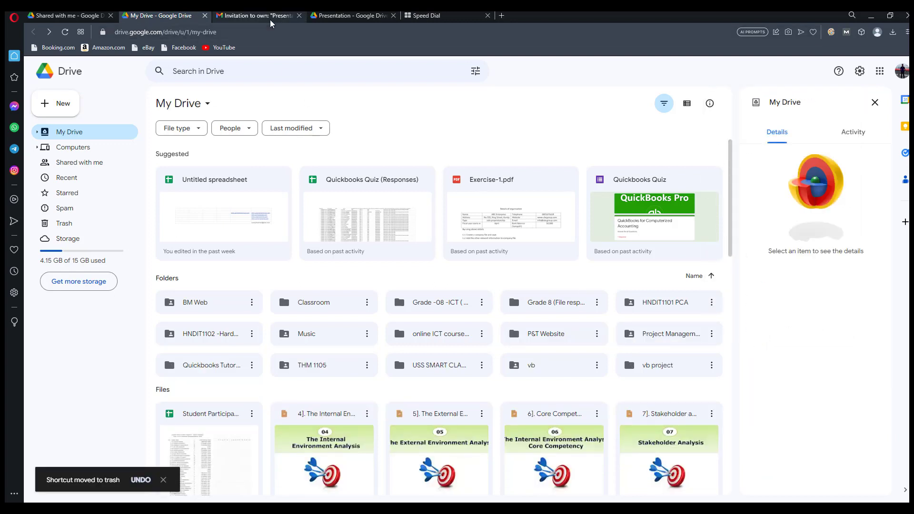
- In the new owner's My Drive, check the Presentation folder shows 'Private to you', then open it
{"action": "left_click", "coordinate": [350, 16]}
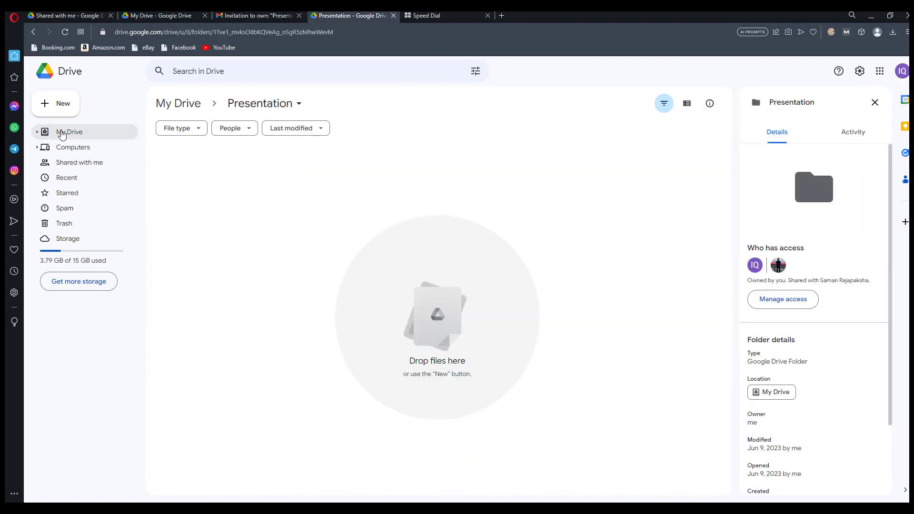
{"action": "left_click", "coordinate": [62, 135]}
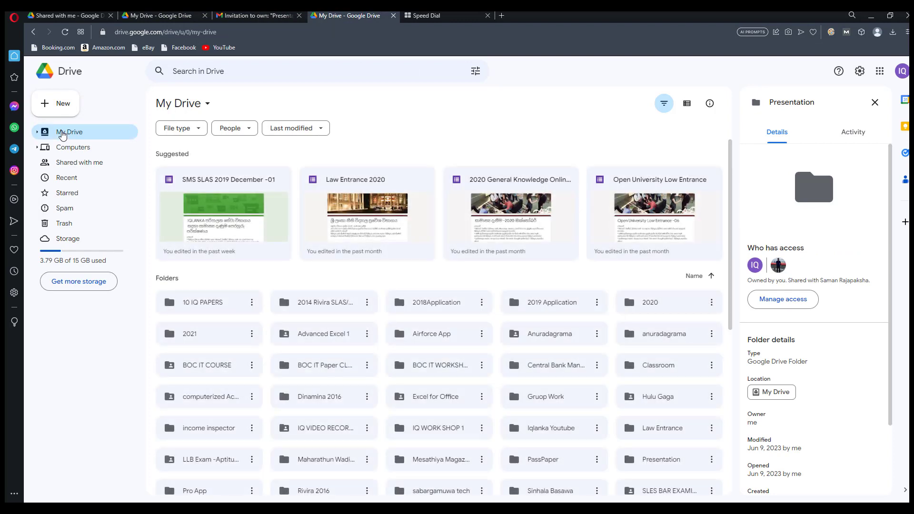
{"action": "scroll", "coordinate": [595, 341], "scroll_direction": "down", "scroll_amount": 1}
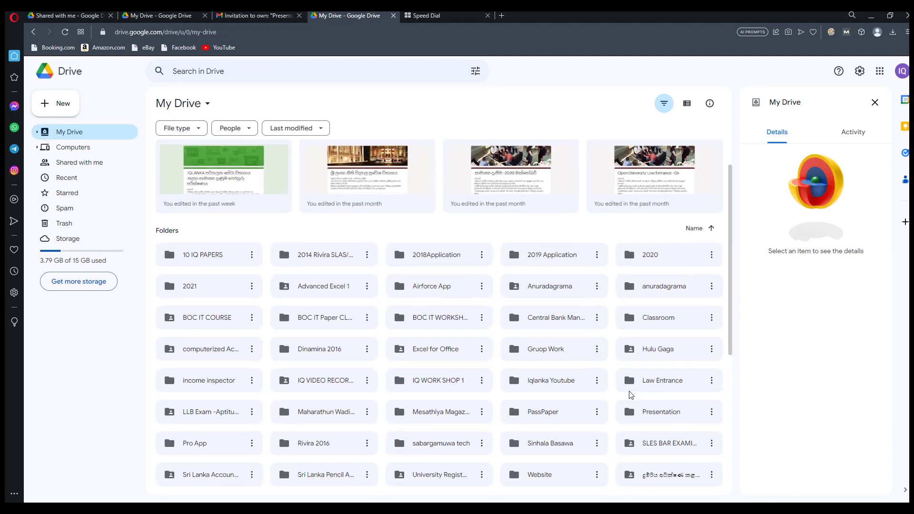
{"action": "left_click", "coordinate": [652, 414]}
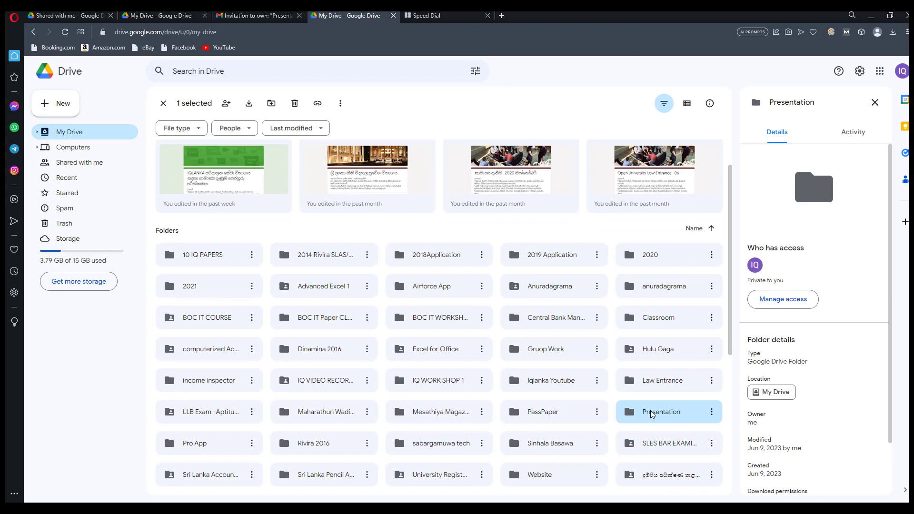
{"action": "double_click", "coordinate": [653, 415]}
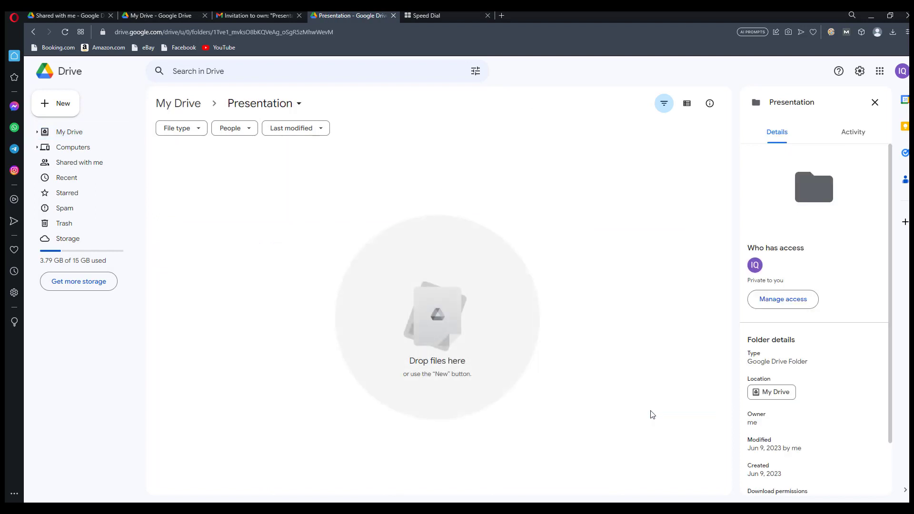